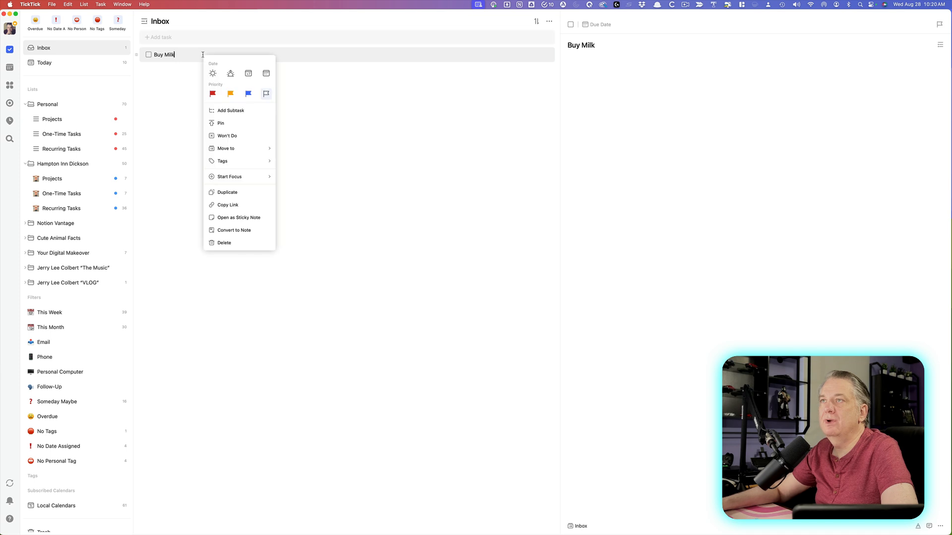
Add the Personal tag to the Buy Milk task through its context-menu Tags picker.
{"action": "mouse_move", "coordinate": [243, 160]}
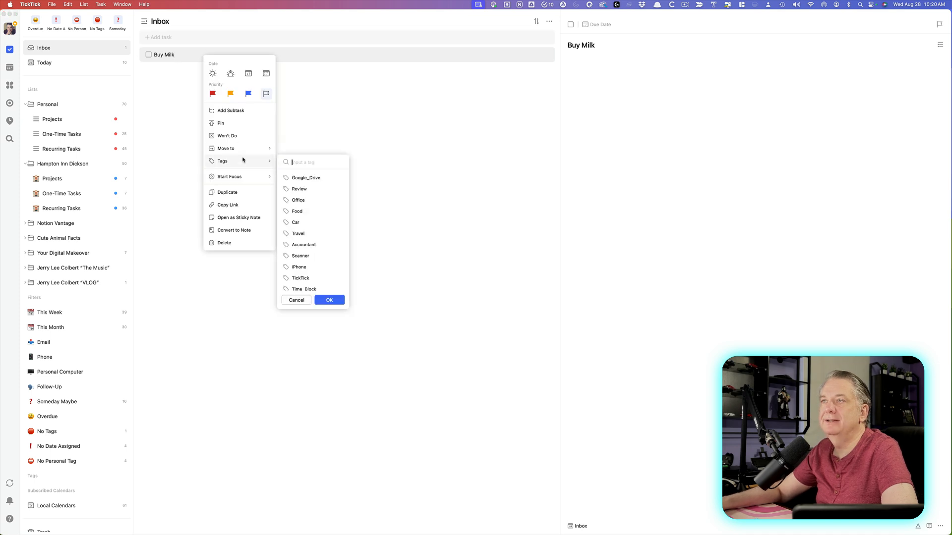
{"action": "left_click", "coordinate": [308, 167]}
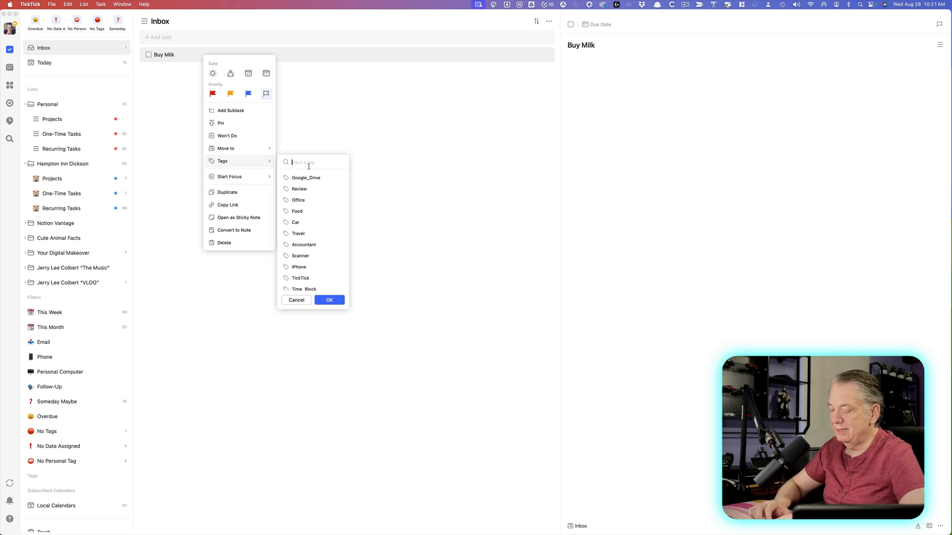
{"action": "type", "text": "personal"}
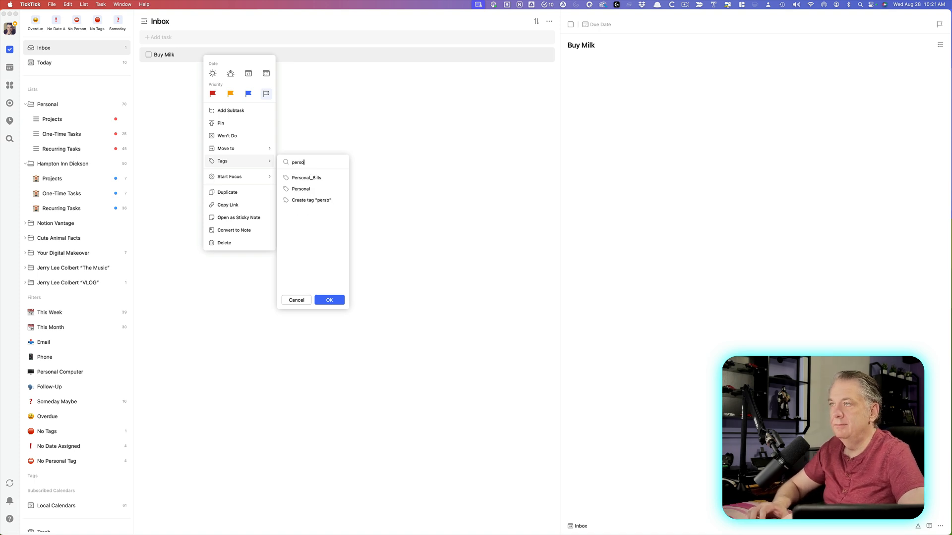
{"action": "left_click", "coordinate": [306, 177]}
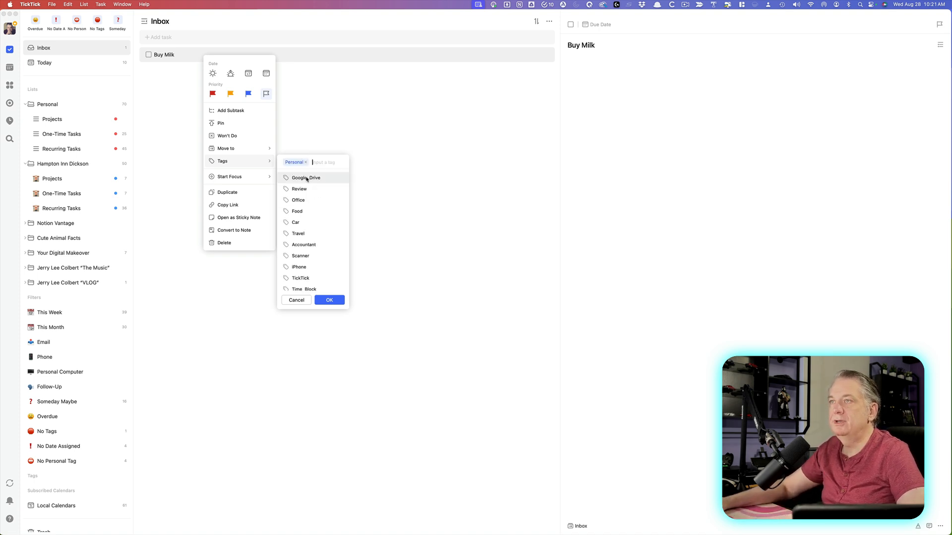
{"action": "left_click", "coordinate": [329, 300]}
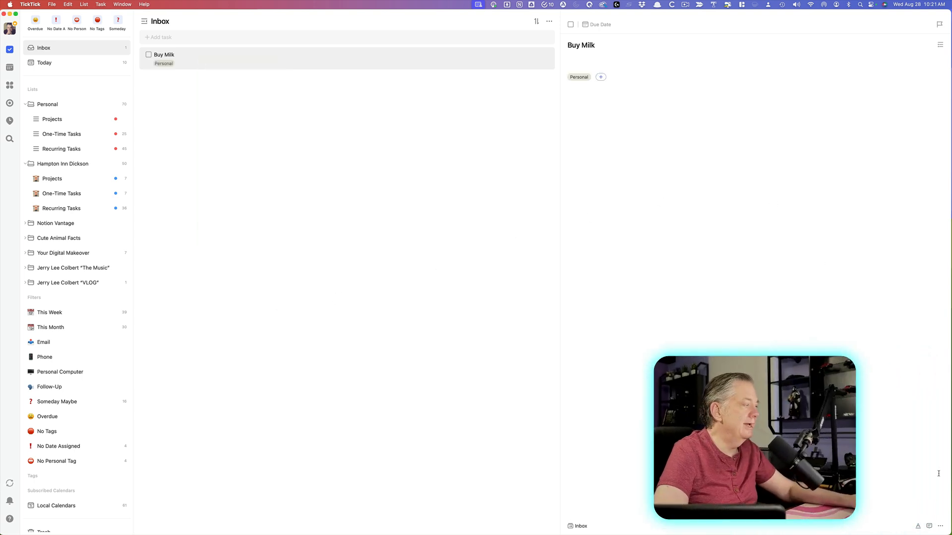
Add the Food tag to Buy Milk through the task's ... menu Tags option.
{"action": "left_click", "coordinate": [940, 527]}
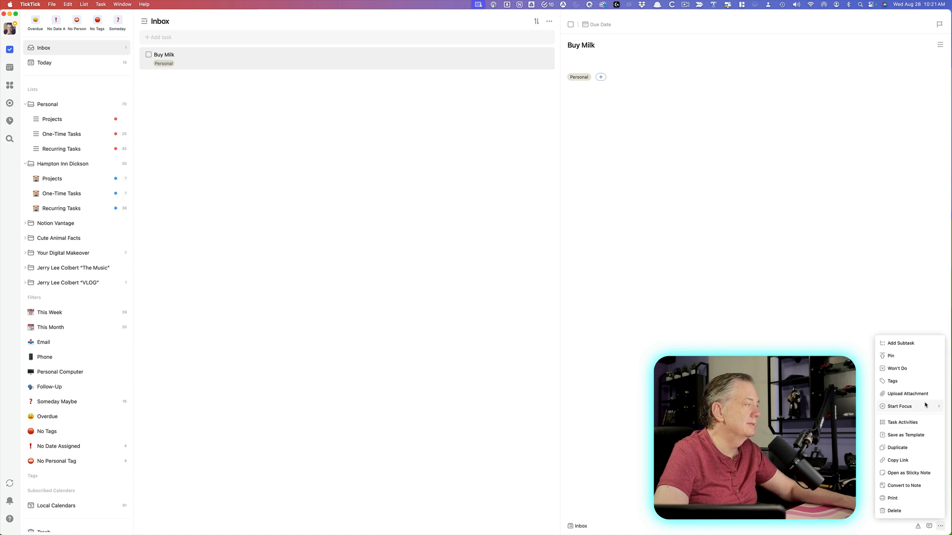
{"action": "left_click", "coordinate": [918, 380]}
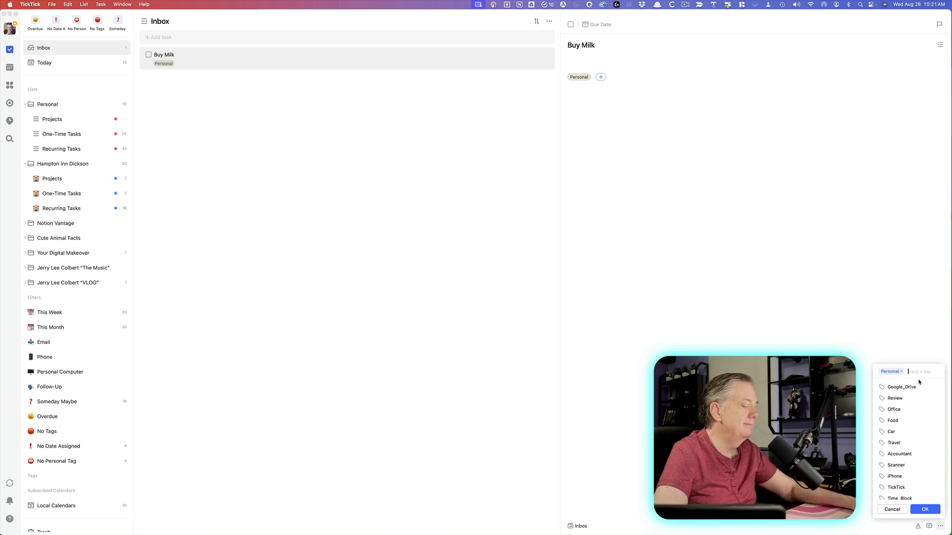
{"action": "type", "text": "Food"}
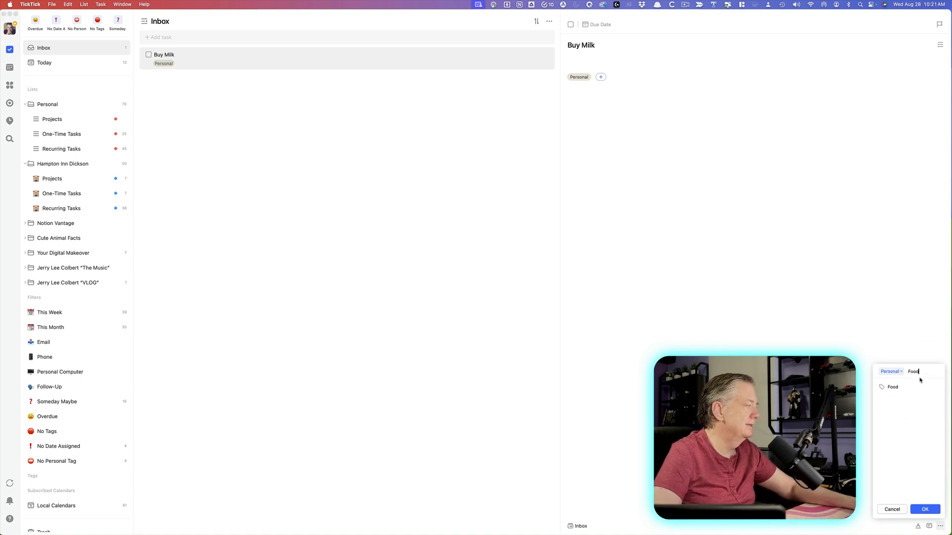
{"action": "left_click", "coordinate": [907, 385]}
{"action": "left_click", "coordinate": [923, 509]}
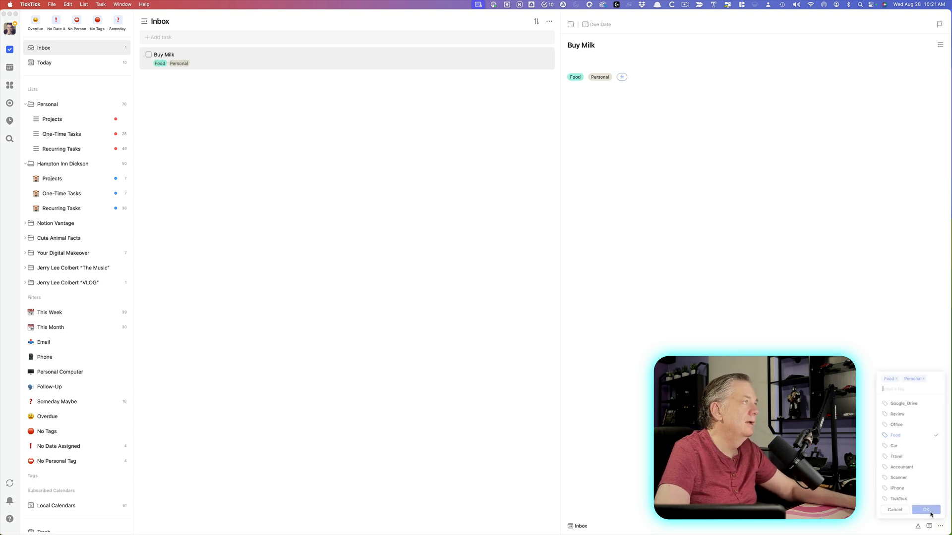
Delete Buy Milk and re-add it as 'Buy Milk #Personal #Food' in the Inbox.
{"action": "right_click", "coordinate": [228, 61]}
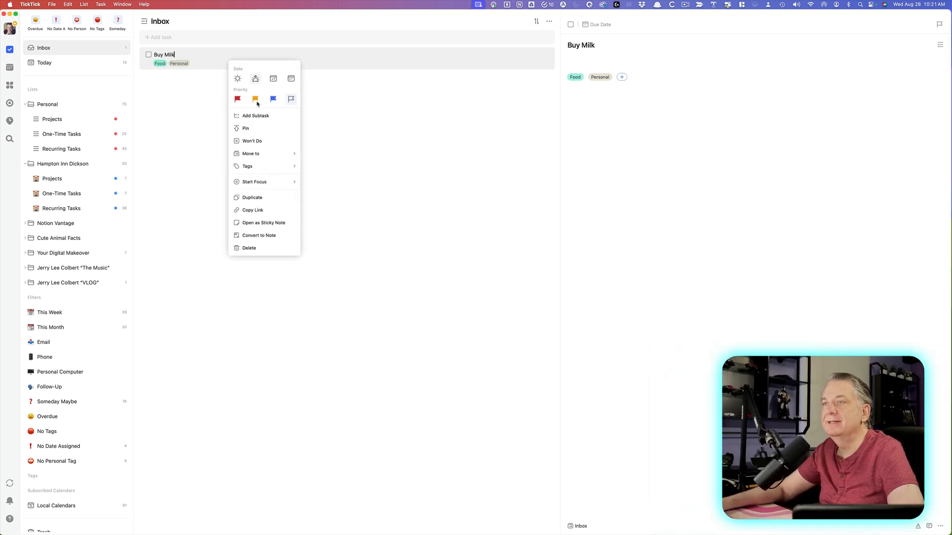
{"action": "left_click", "coordinate": [260, 247]}
{"action": "left_click", "coordinate": [193, 36]}
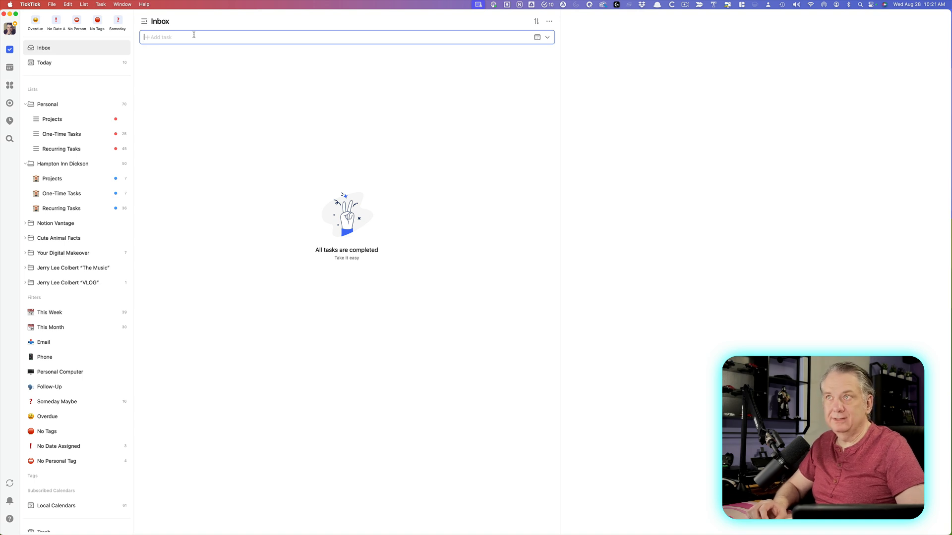
{"action": "type", "text": "Buy"}
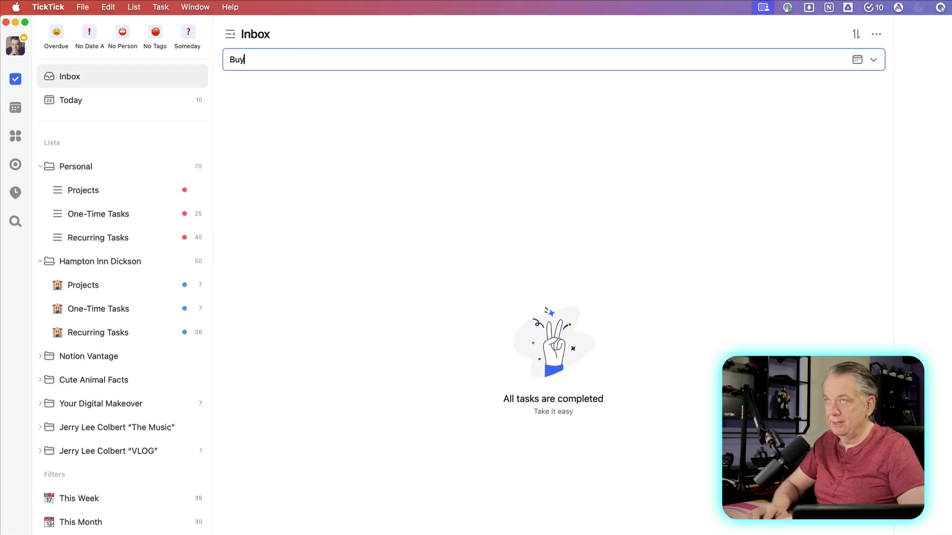
{"action": "type", "text": " Milke"}
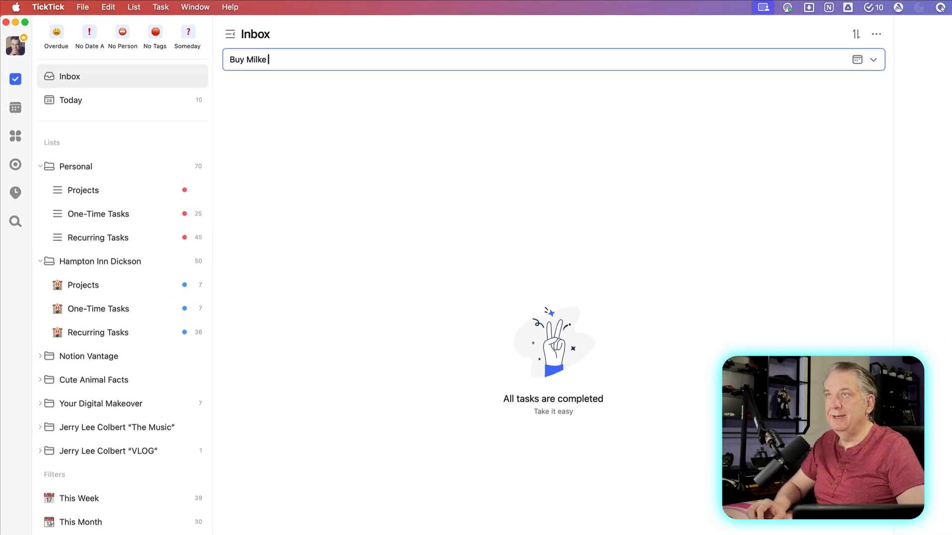
{"action": "key", "text": "BackSpace"}
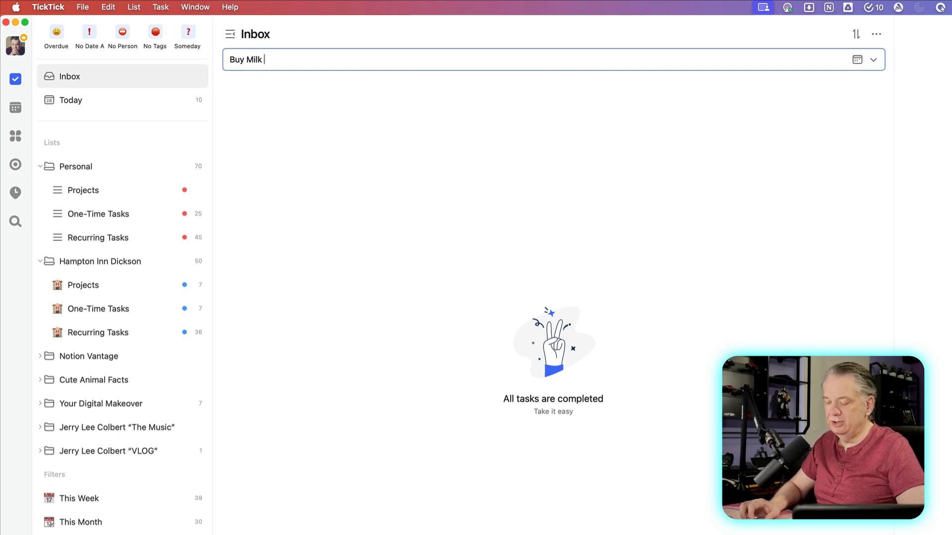
{"action": "type", "text": "#"}
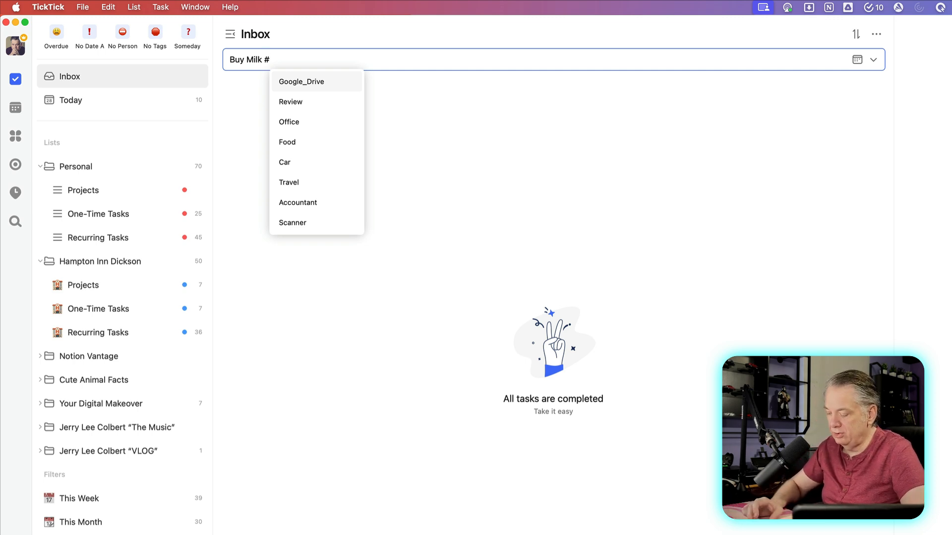
{"action": "type", "text": "pers"}
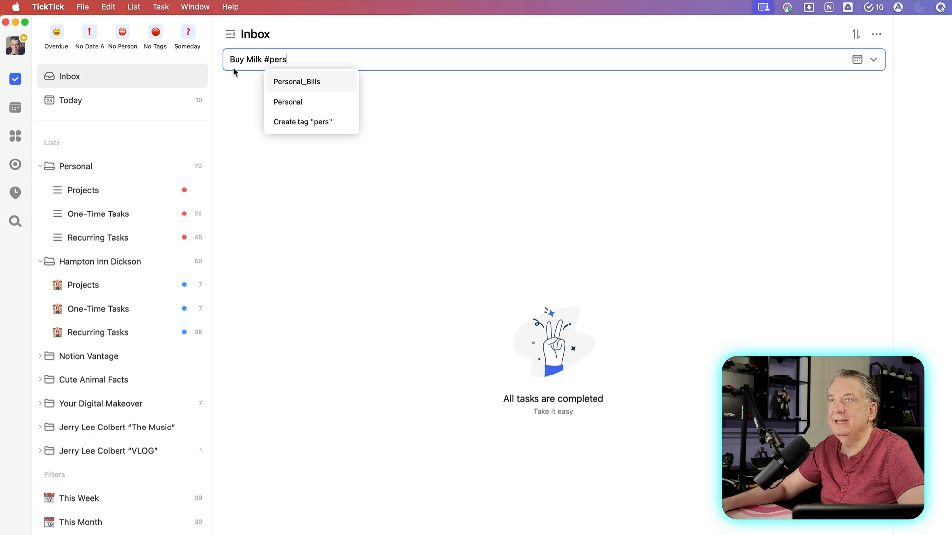
{"action": "left_click", "coordinate": [287, 102]}
{"action": "type", "text": "#"}
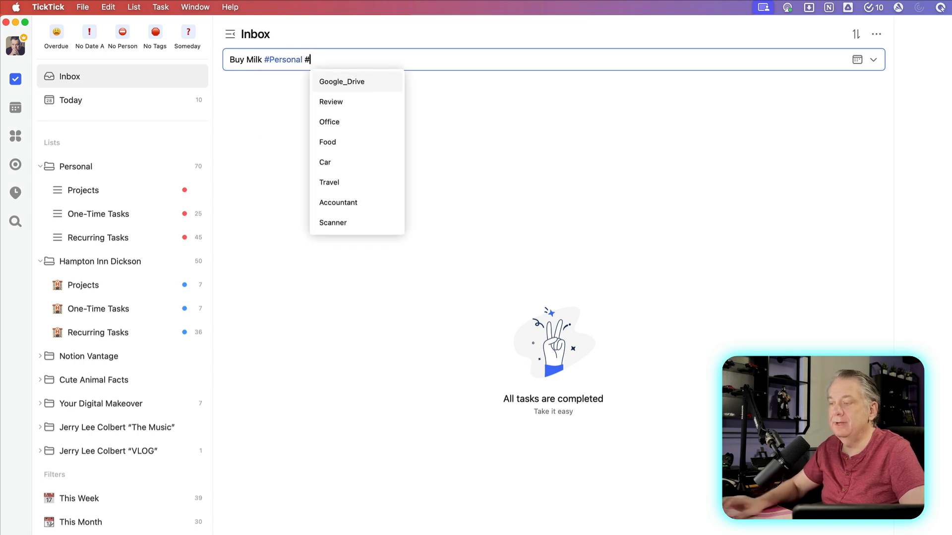
{"action": "type", "text": "Food"}
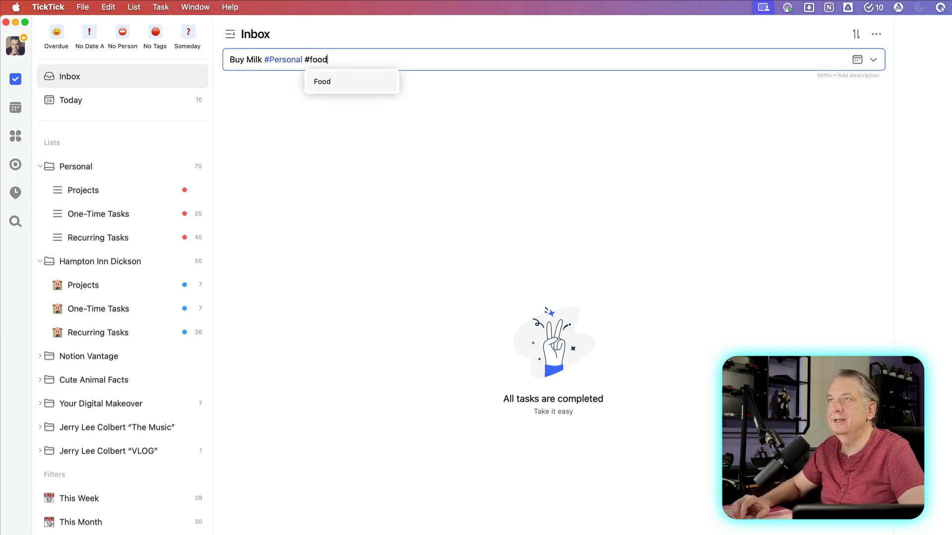
{"action": "key", "text": "Return"}
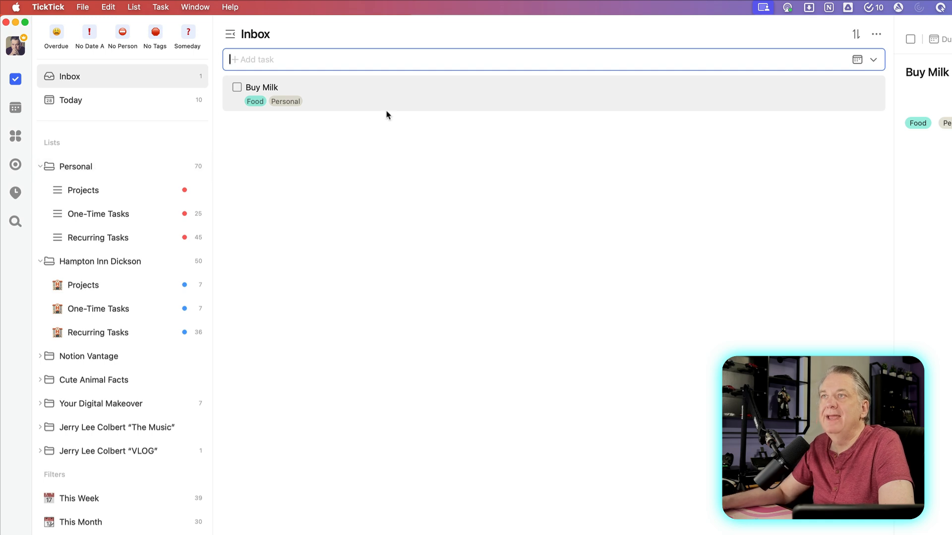
Delete Buy Milk and add the Inbox task 'Call Ryan about the project'.
{"action": "right_click", "coordinate": [342, 103]}
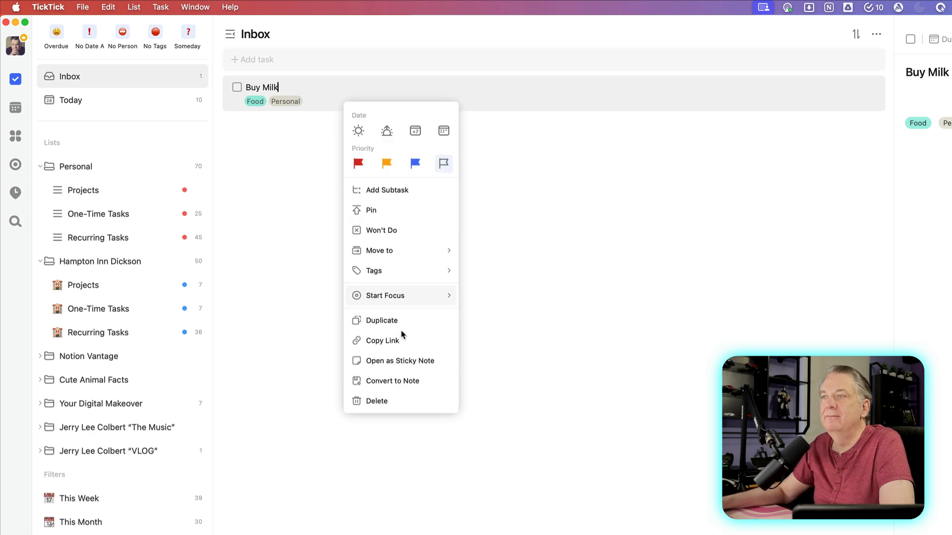
{"action": "left_click", "coordinate": [400, 405]}
{"action": "left_click", "coordinate": [308, 60]}
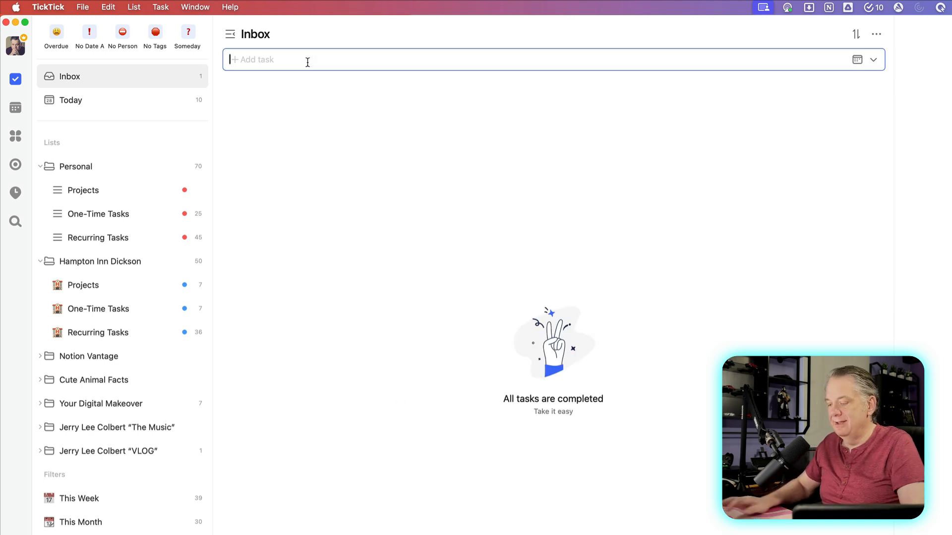
{"action": "type", "text": "cal"}
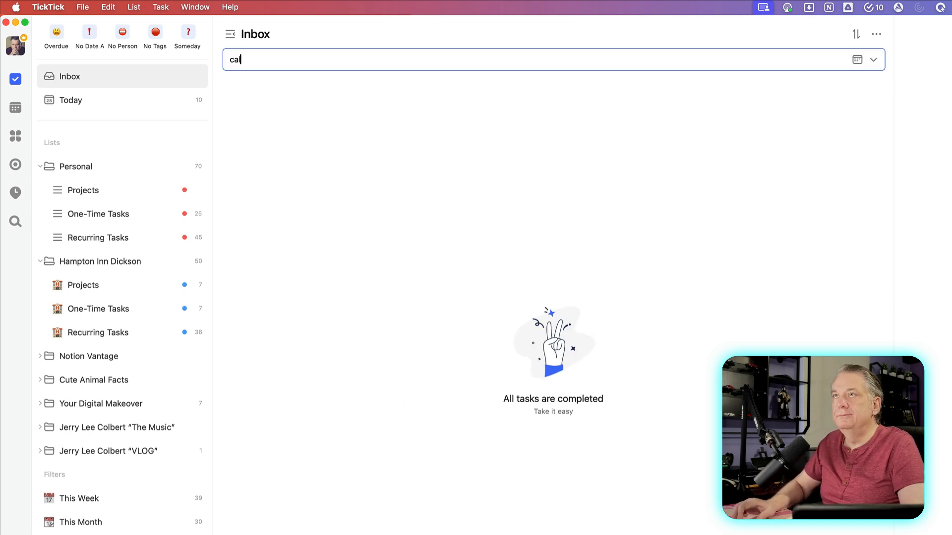
{"action": "key", "text": "BackSpace"}
{"action": "type", "text": "Call Ry"}
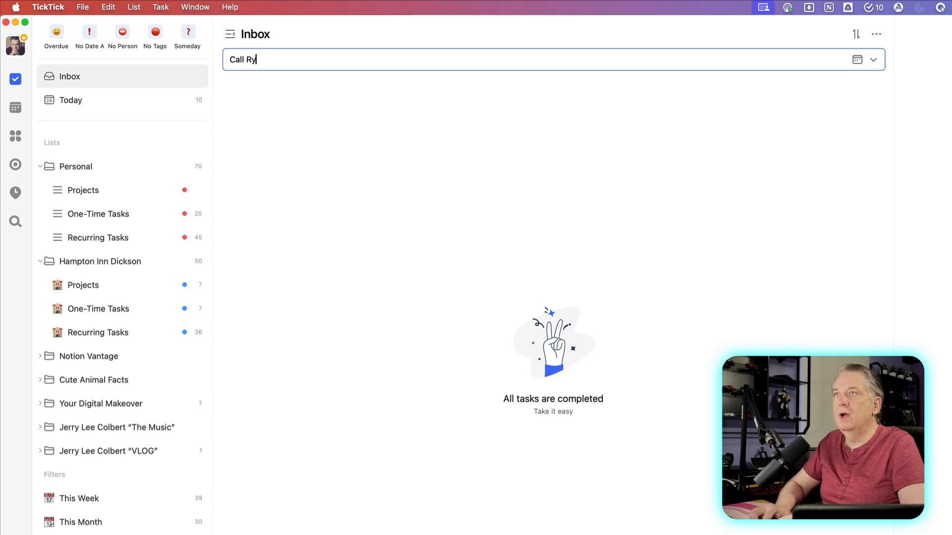
{"action": "type", "text": "an a"}
{"action": "key", "text": "BackSpace"}
{"action": "key", "text": "BackSpace"}
{"action": "type", "text": "an "}
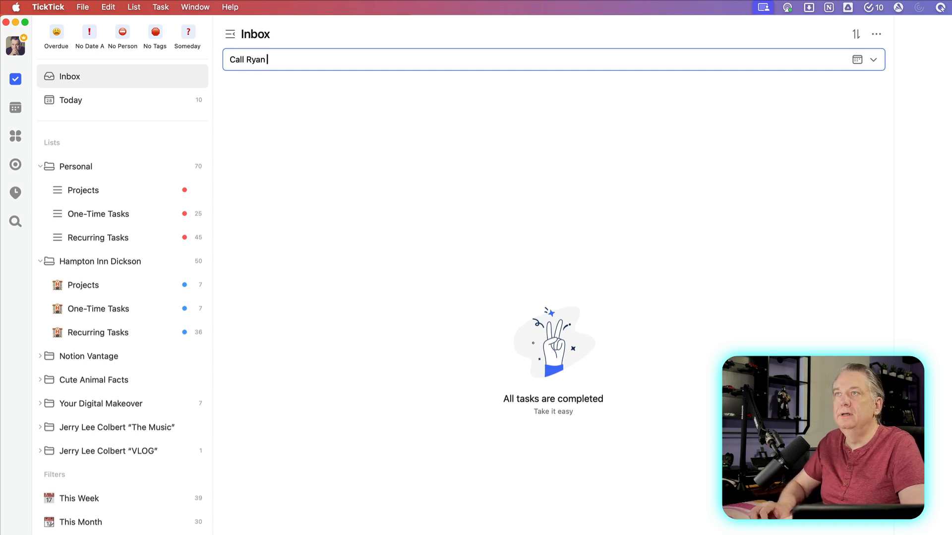
{"action": "type", "text": "about the p"}
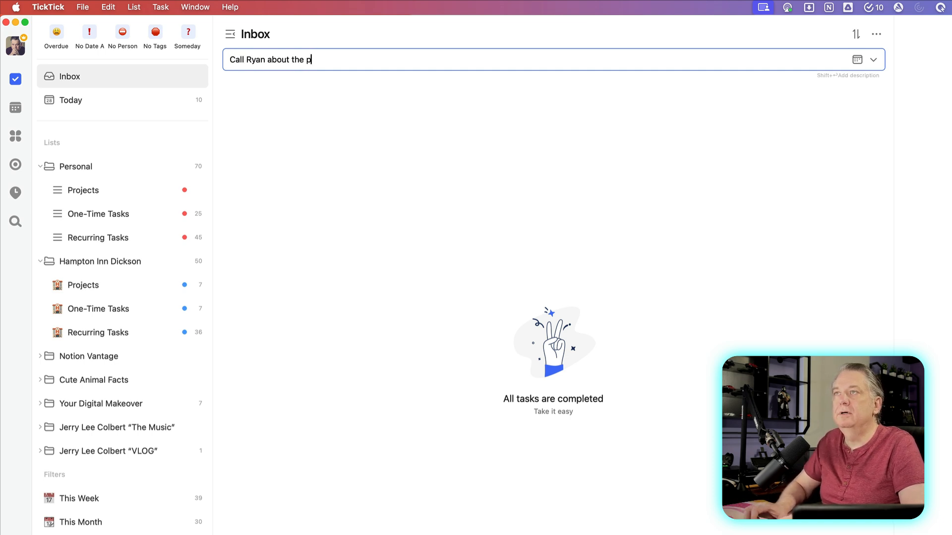
{"action": "type", "text": "roject"}
{"action": "key", "text": "Return"}
Add 'Call Jenny about the meeting tomorrow', keeping 'tomorrow' as title text, not a date.
{"action": "type", "text": "Call"}
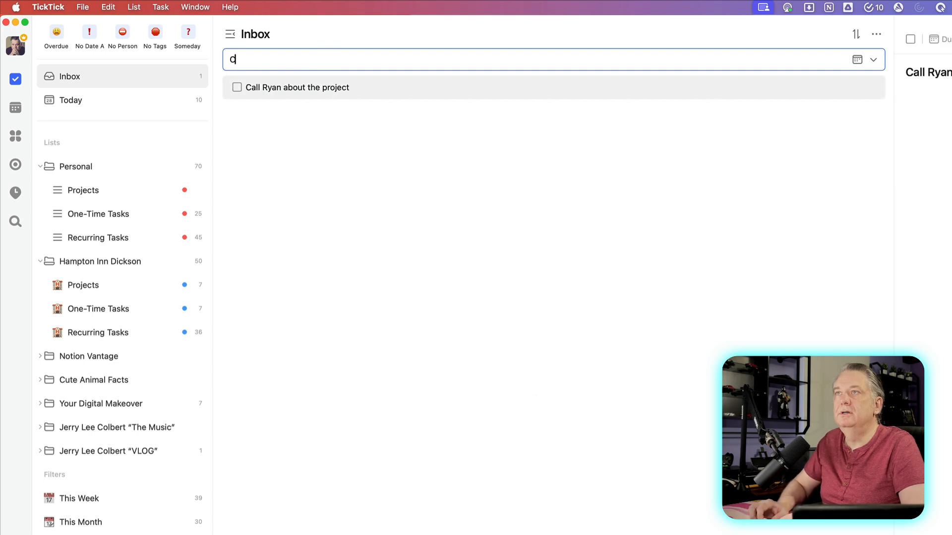
{"action": "type", "text": " Jenn"}
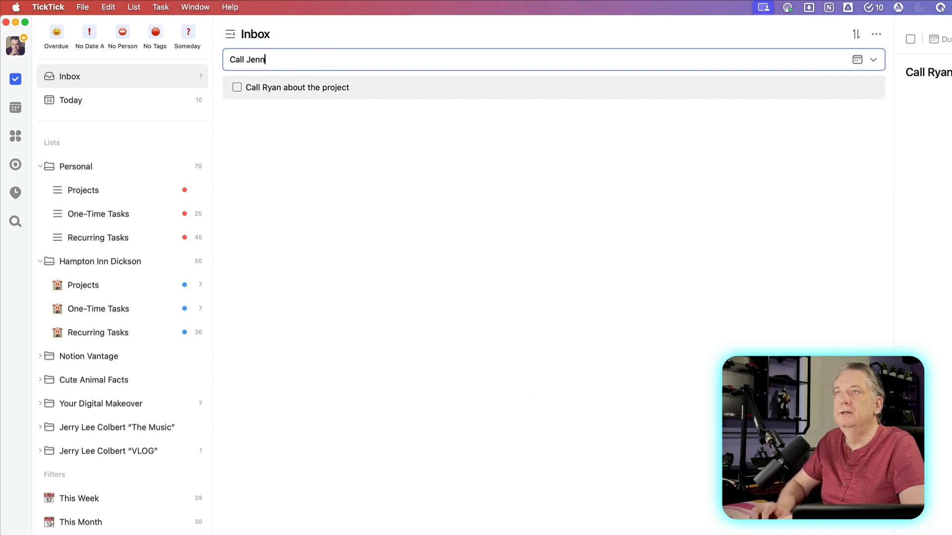
{"action": "type", "text": "y arbou"}
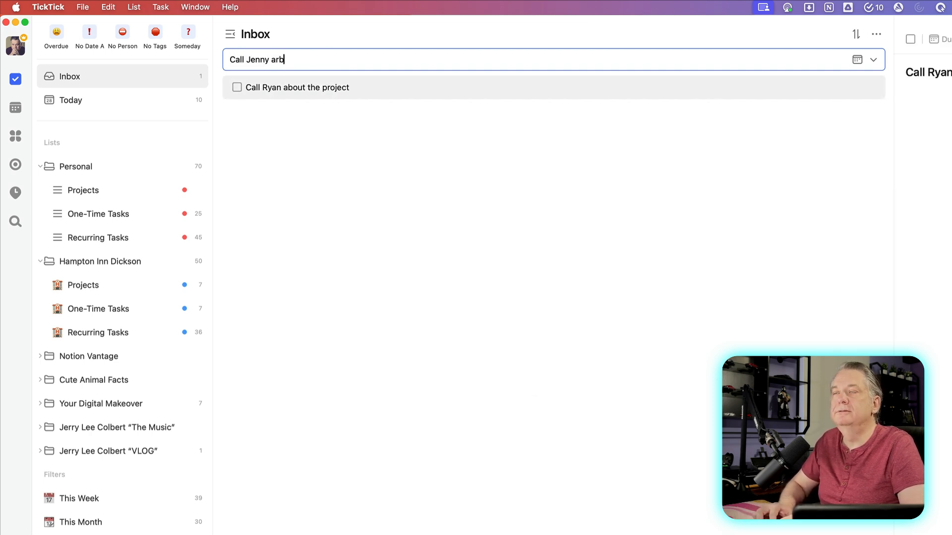
{"action": "key", "text": "BackSpace"}
{"action": "key", "text": "BackSpace"}
{"action": "key", "text": "BackSpace"}
{"action": "key", "text": "BackSpace"}
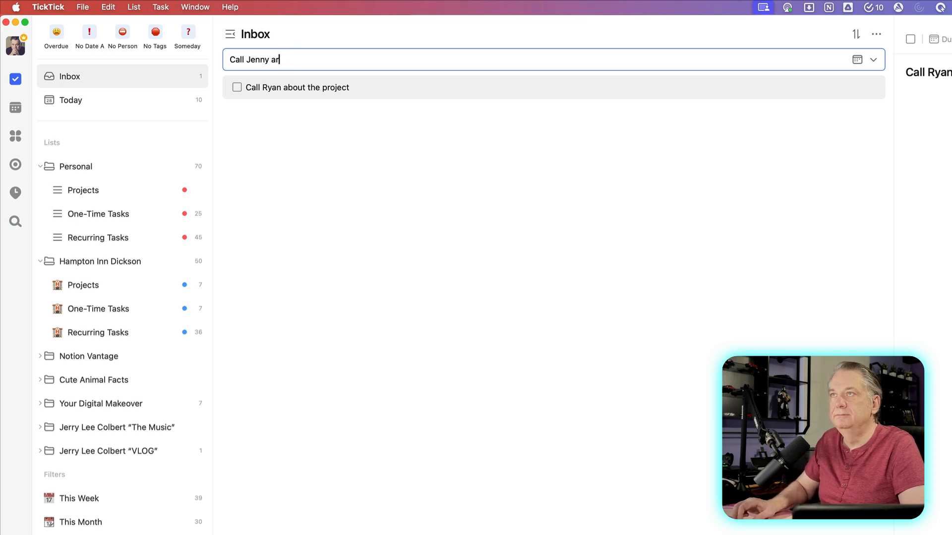
{"action": "type", "text": "bout the"}
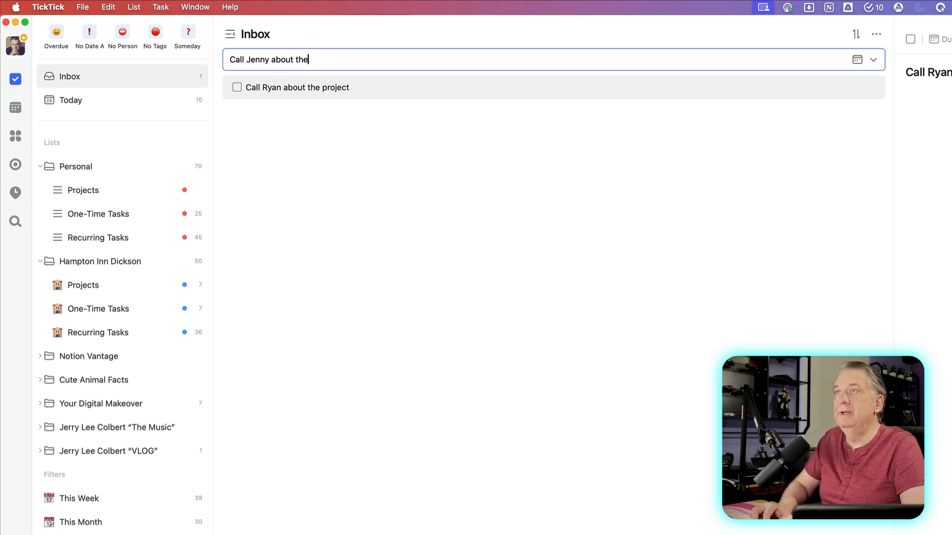
{"action": "type", "text": " meeting romorr"}
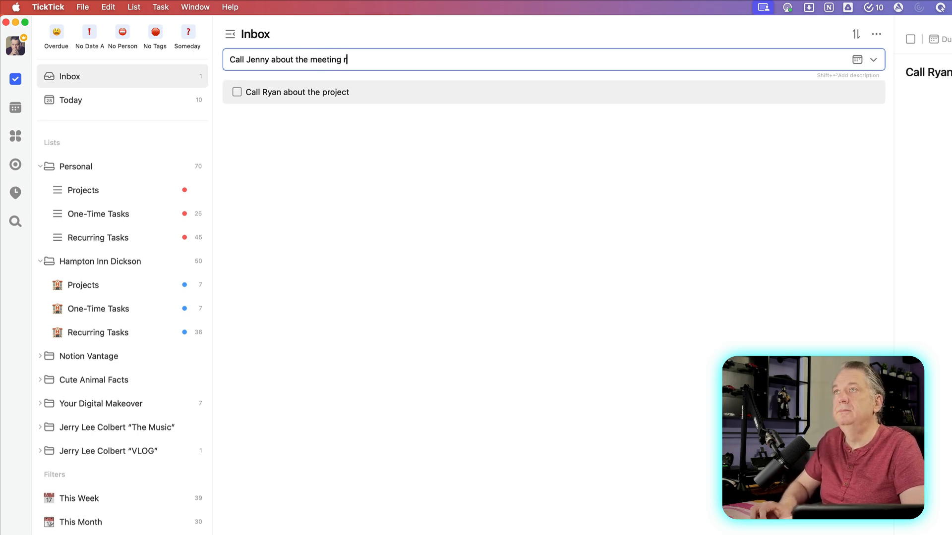
{"action": "key", "text": "BackSpace"}
{"action": "key", "text": "BackSpace"}
{"action": "key", "text": "BackSpace"}
{"action": "key", "text": "BackSpace"}
{"action": "key", "text": "BackSpace"}
{"action": "key", "text": "BackSpace"}
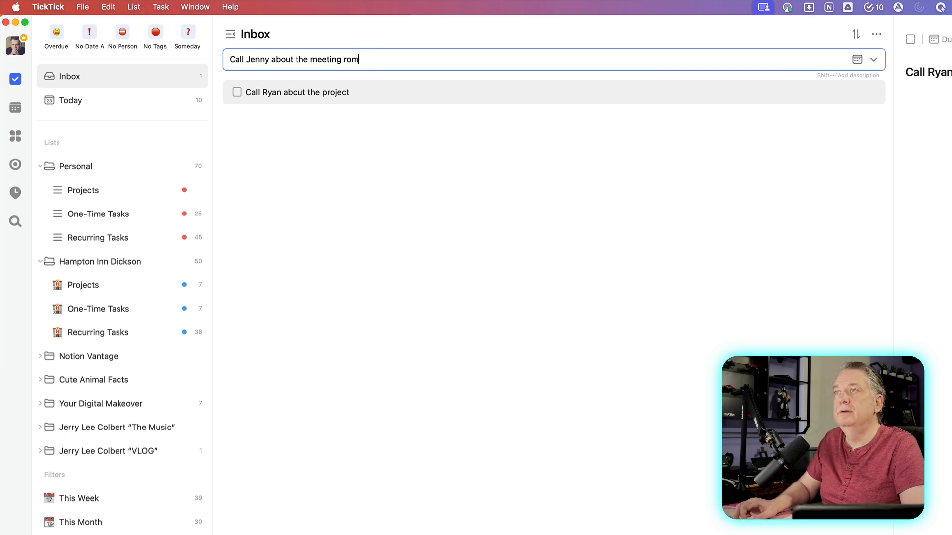
{"action": "type", "text": "tomorrow"}
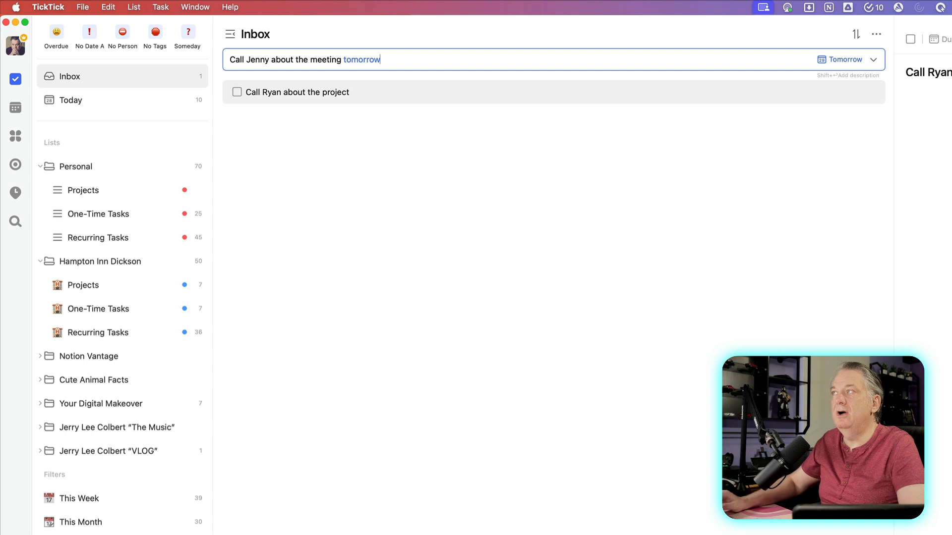
{"action": "left_click", "coordinate": [370, 60]}
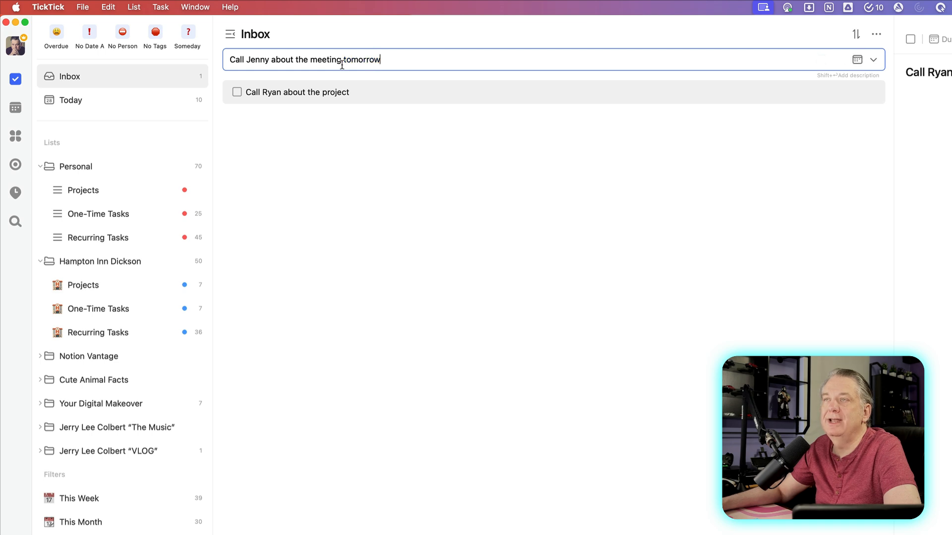
{"action": "key", "text": "Return"}
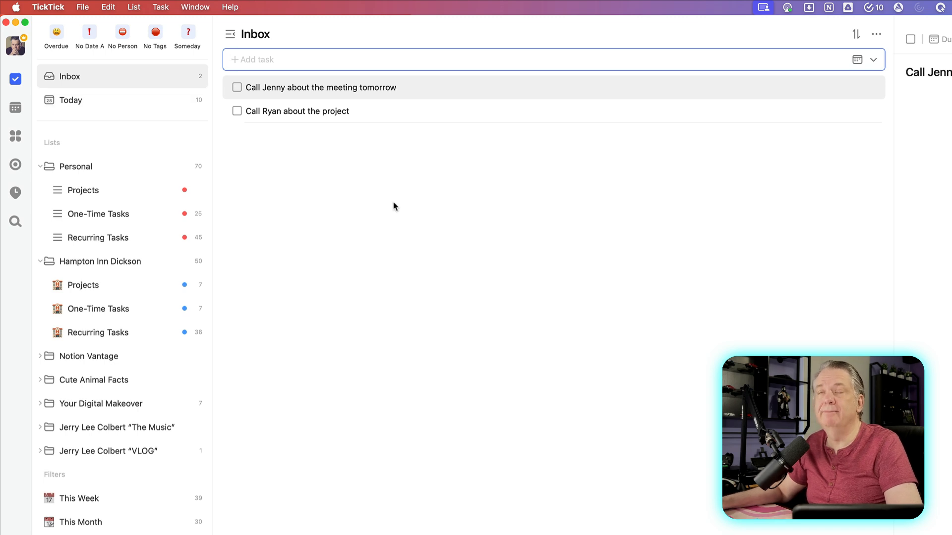
Tag the Call Jenny task with Phone by typing #phone in its title.
{"action": "right_click", "coordinate": [432, 89]}
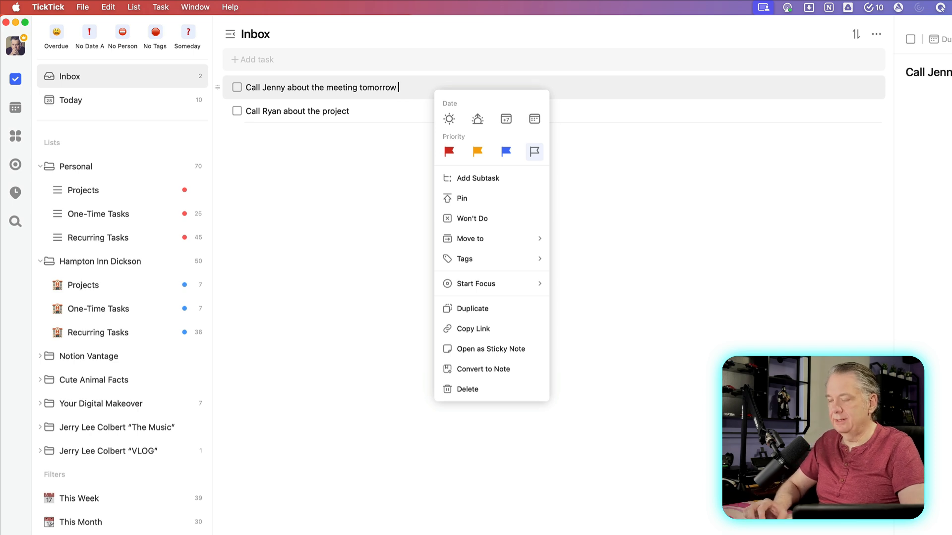
{"action": "type", "text": "#"}
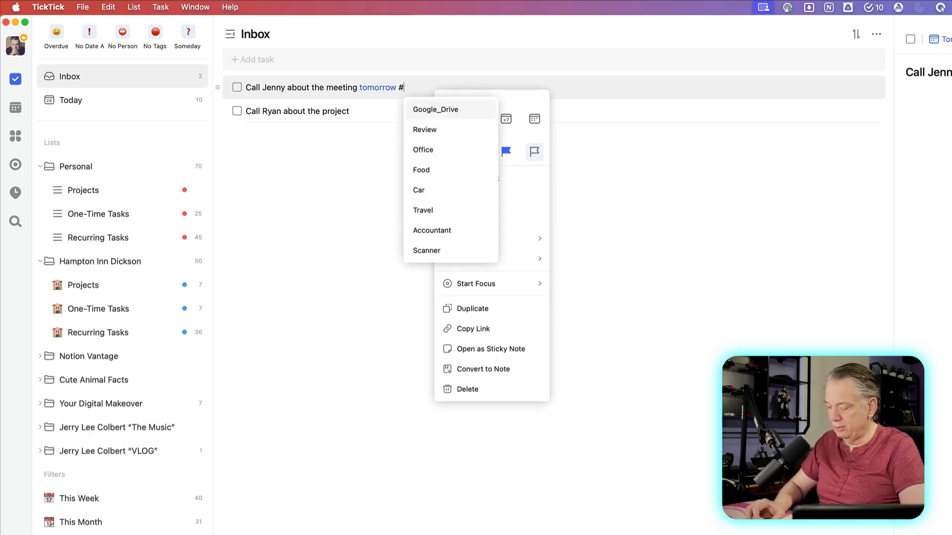
{"action": "type", "text": "phone"}
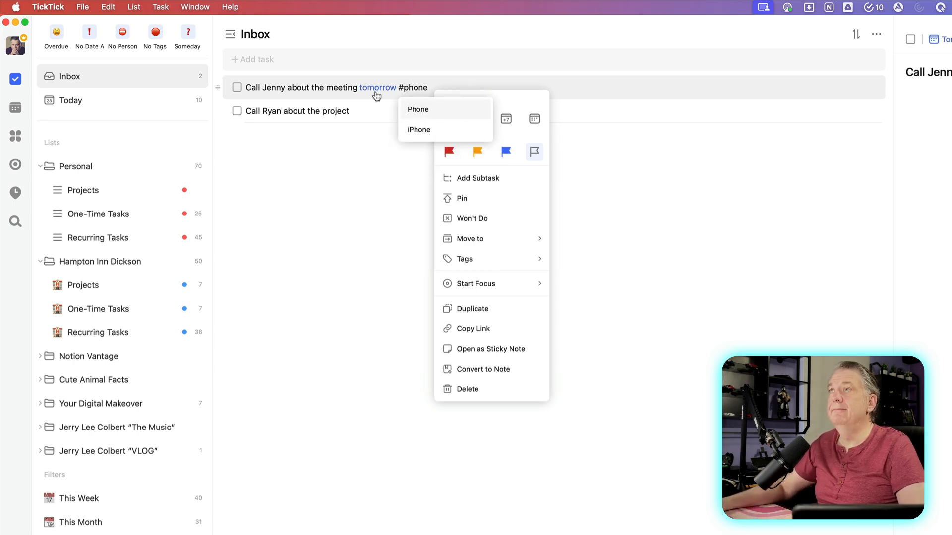
{"action": "left_click", "coordinate": [381, 87]}
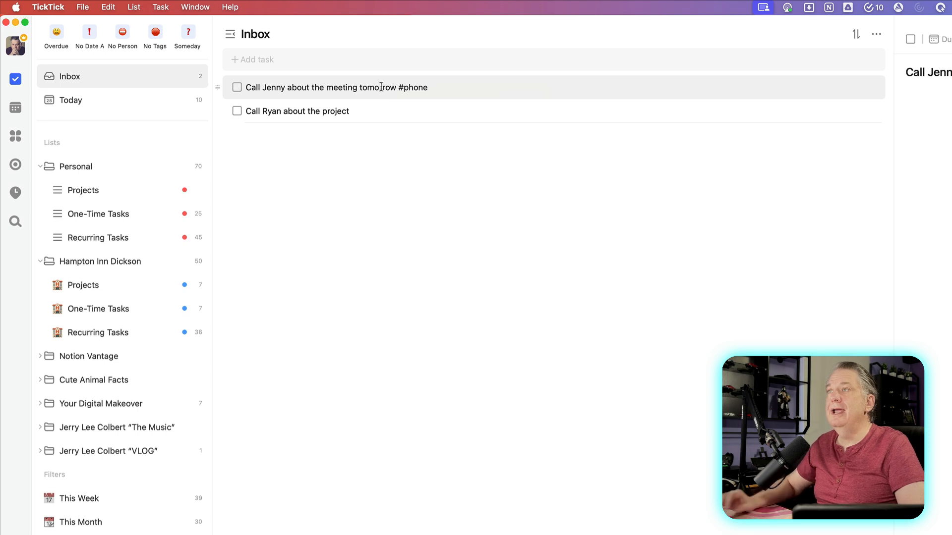
{"action": "left_click", "coordinate": [389, 109]}
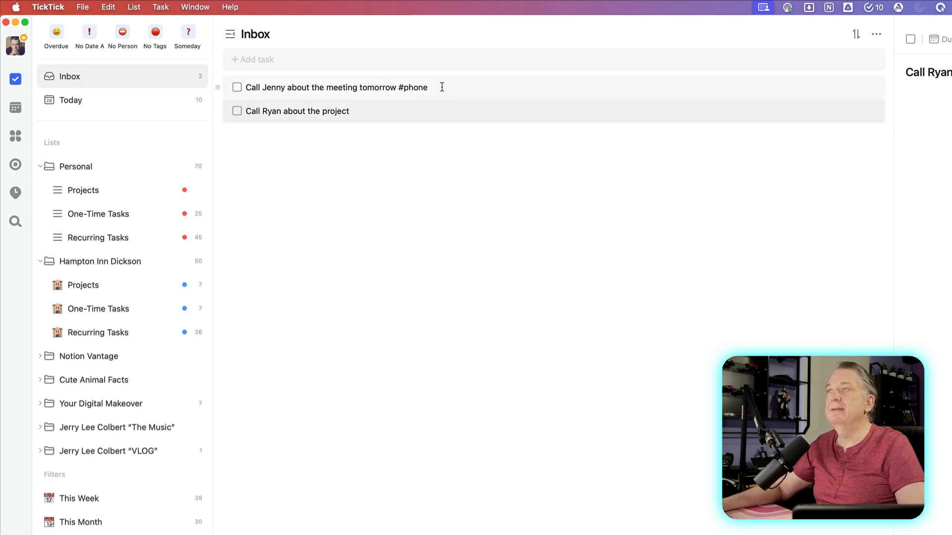
{"action": "left_click", "coordinate": [445, 85]}
{"action": "key", "text": "BackSpace"}
{"action": "key", "text": "BackSpace"}
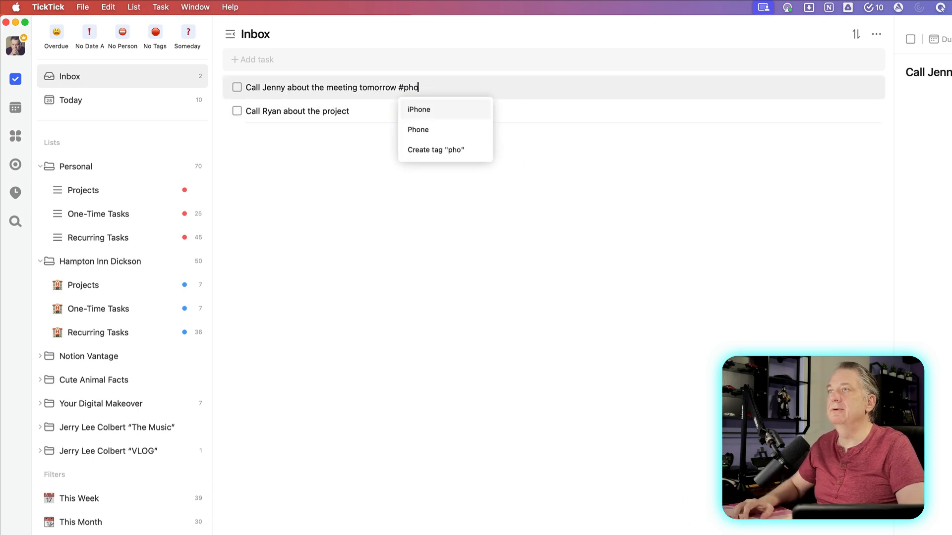
{"action": "left_click", "coordinate": [430, 128]}
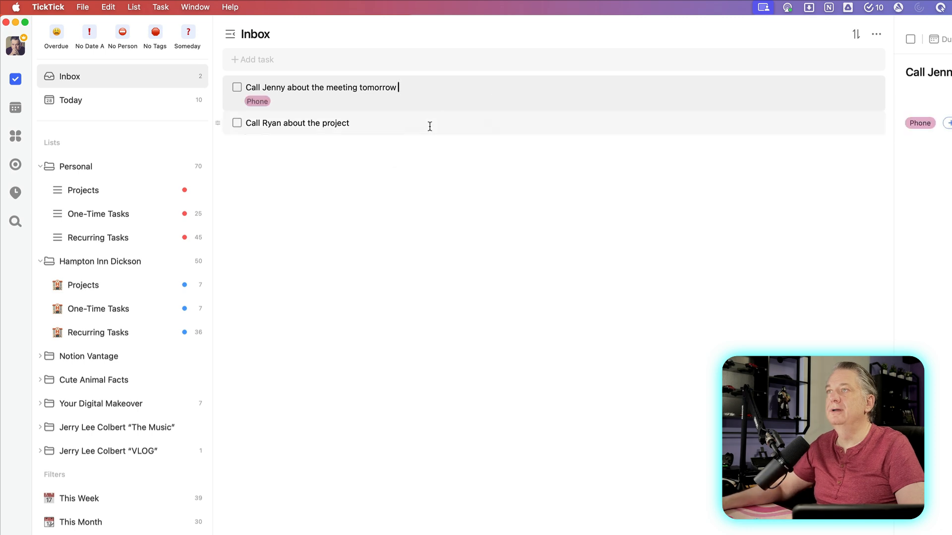
Tag the Call Ryan task with Phone by typing #phone after 'project'.
{"action": "left_click", "coordinate": [372, 123]}
{"action": "type", "text": "#"}
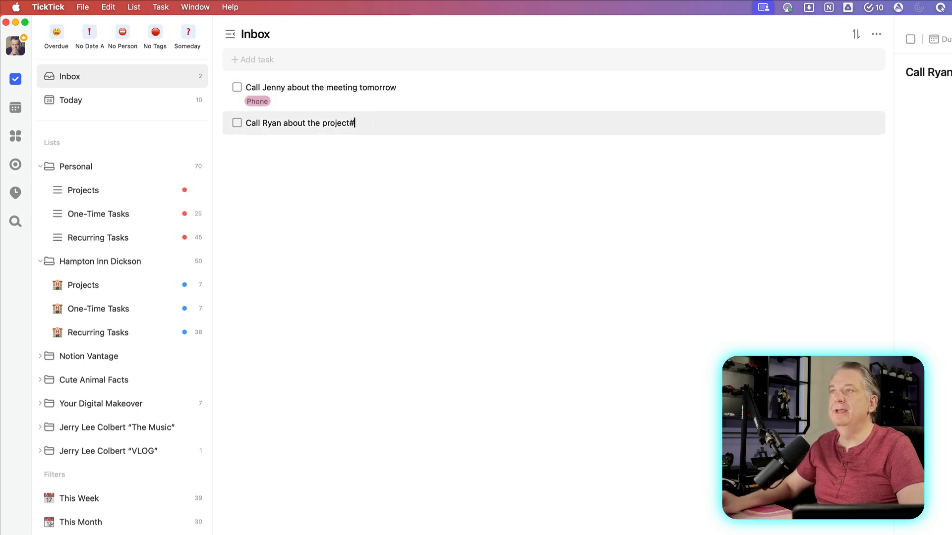
{"action": "key", "text": "BackSpace"}
{"action": "type", "text": "#p"}
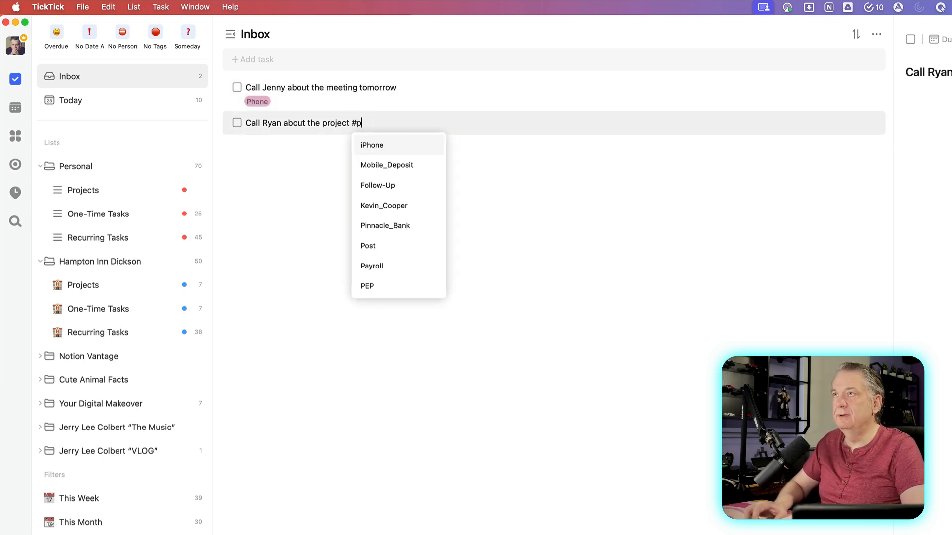
{"action": "type", "text": "hone"}
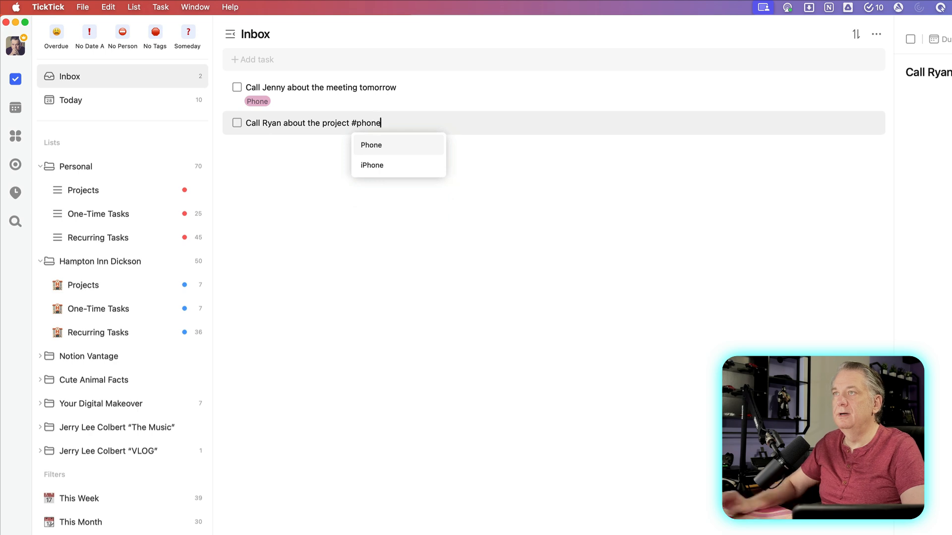
{"action": "left_click", "coordinate": [380, 145]}
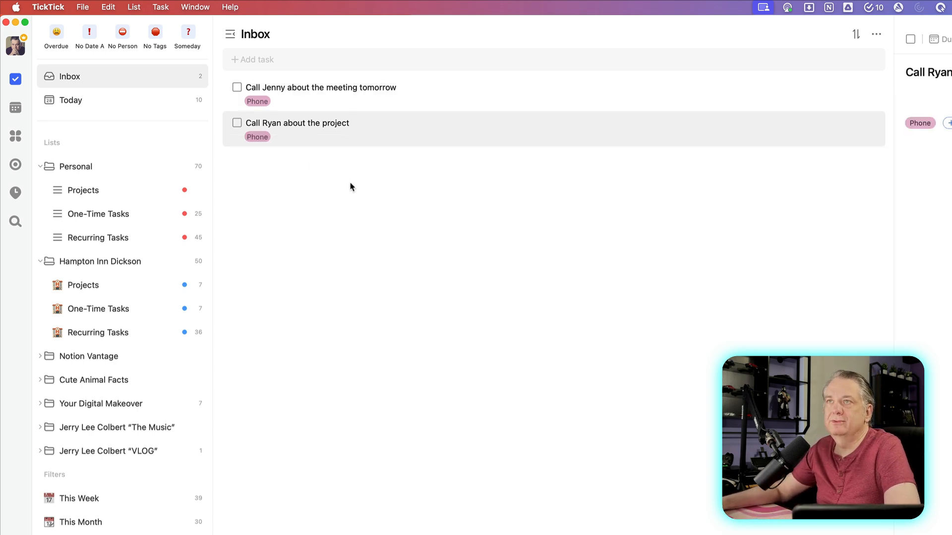
Set the Call Jenny and Call Ryan tasks due Today, then view Today and the Phone filter.
{"action": "left_click", "coordinate": [159, 102]}
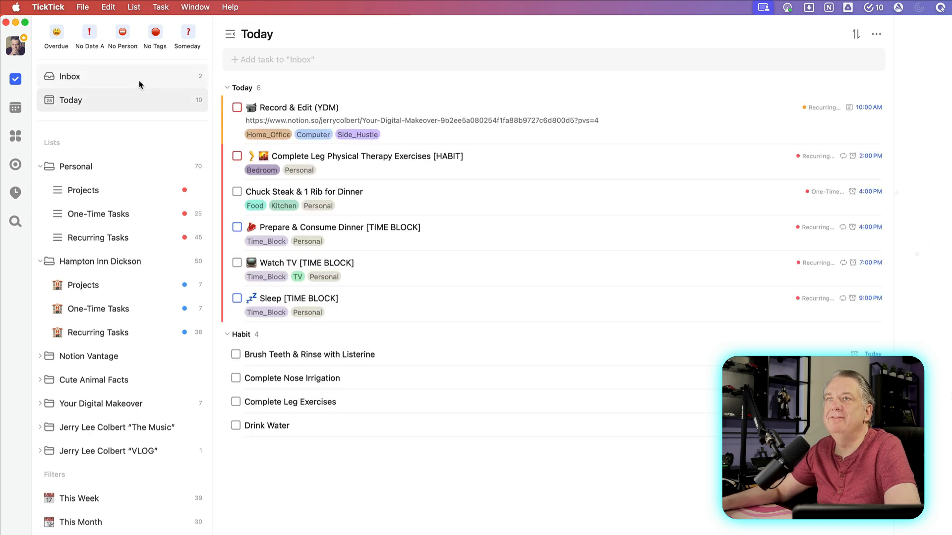
{"action": "left_click", "coordinate": [141, 84]}
{"action": "right_click", "coordinate": [429, 101]}
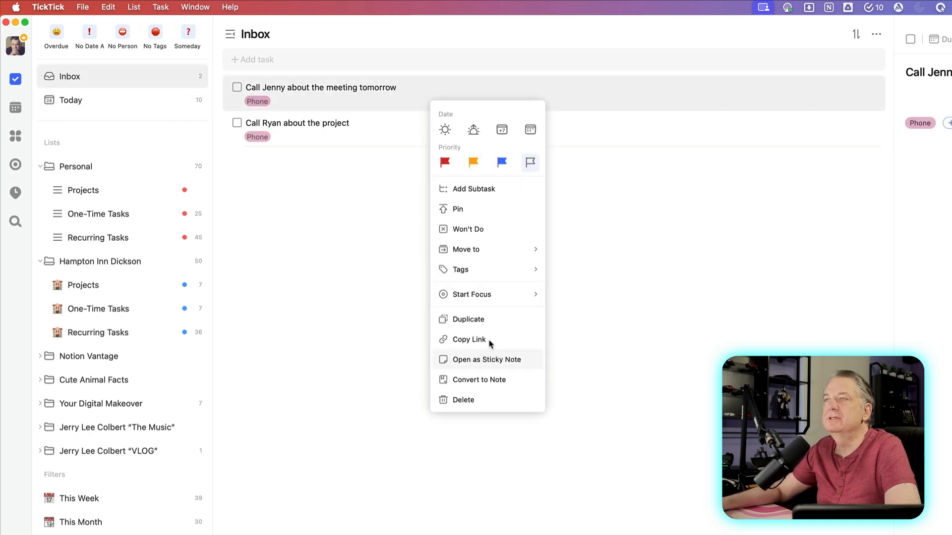
{"action": "left_click", "coordinate": [444, 129]}
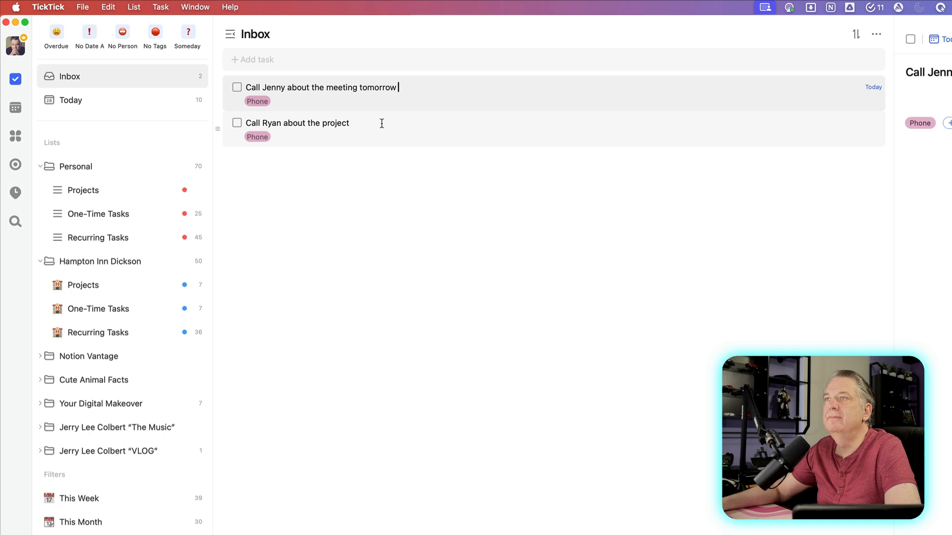
{"action": "right_click", "coordinate": [382, 124]}
{"action": "left_click", "coordinate": [397, 154]}
{"action": "left_click", "coordinate": [140, 104]}
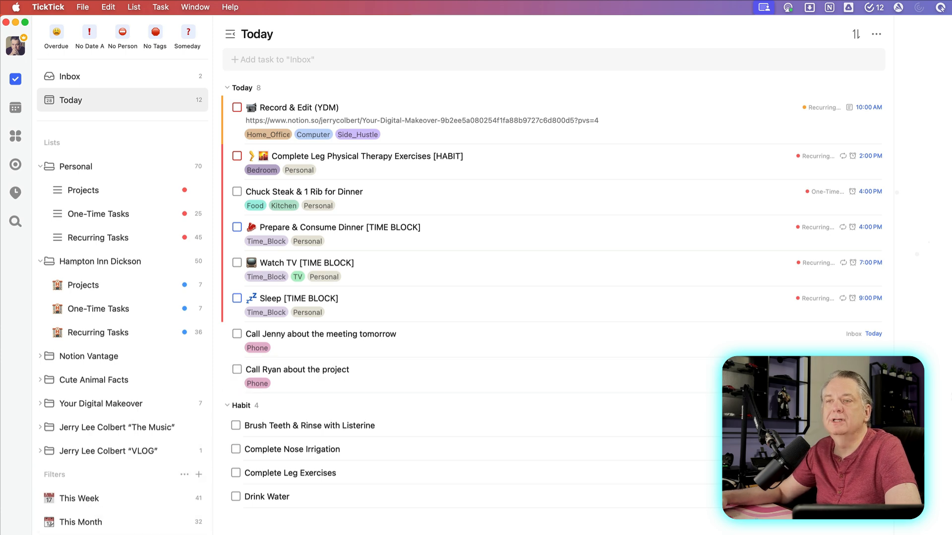
{"action": "left_click", "coordinate": [257, 348]}
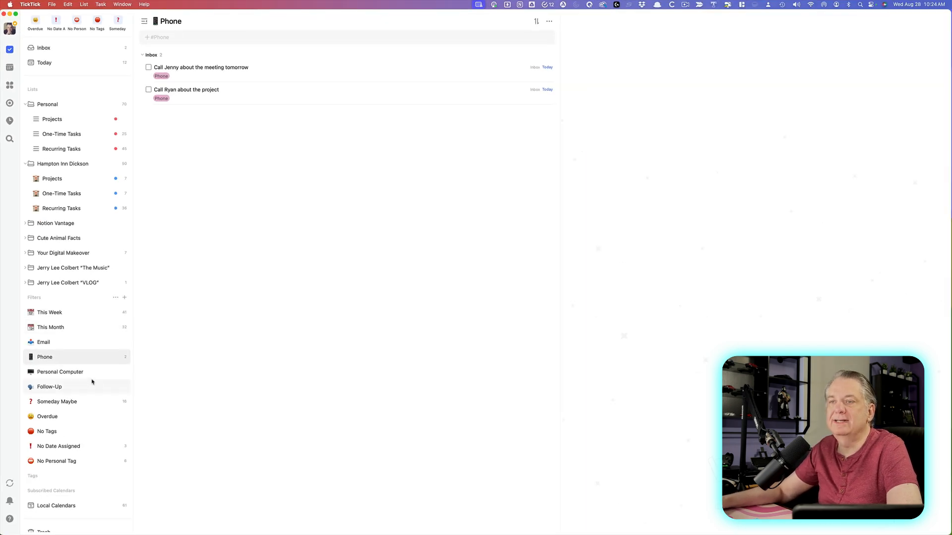
Review the Phone filter's rules in its Edit dialog and cancel without changes.
{"action": "right_click", "coordinate": [94, 358]}
{"action": "left_click", "coordinate": [111, 364]}
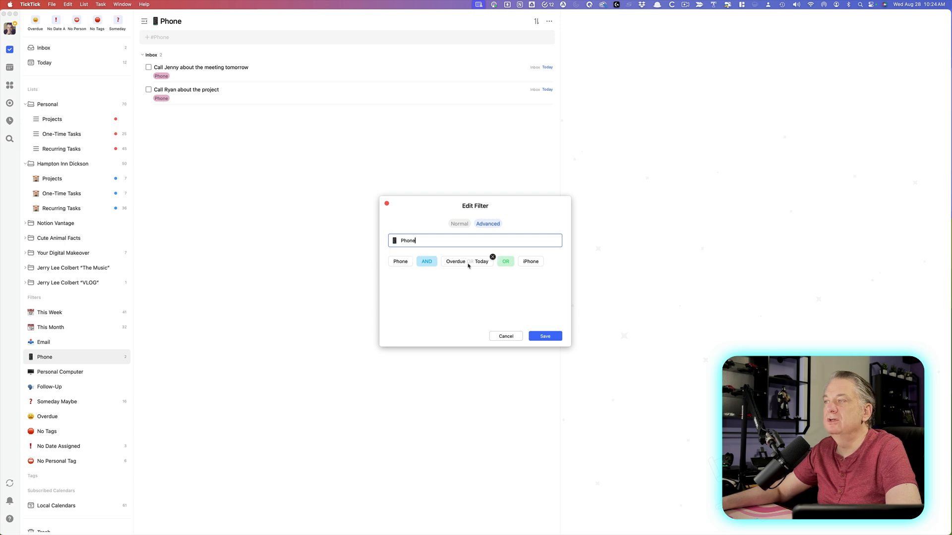
{"action": "left_click", "coordinate": [512, 339]}
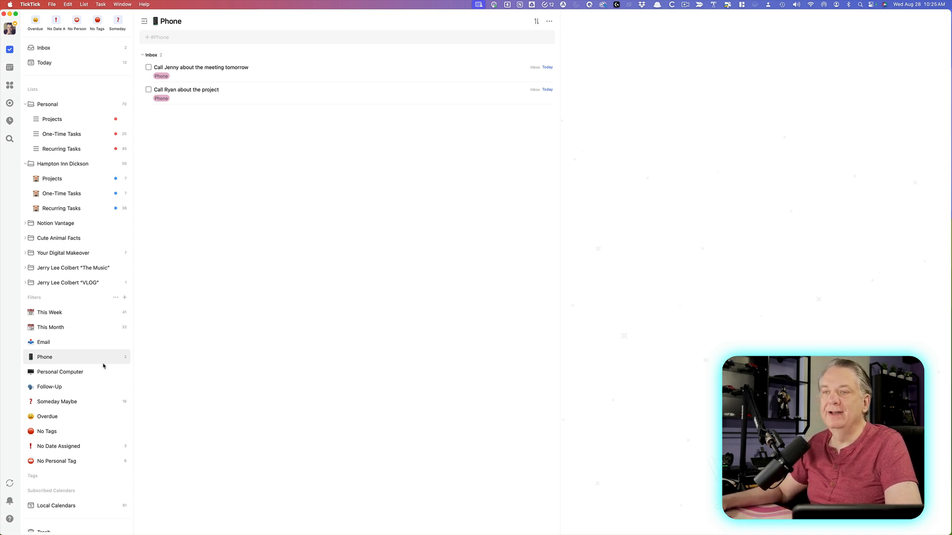
Browse the Personal Computer, Follow-Up, Phone, Someday Maybe and No Tags filters, then return to Inbox.
{"action": "left_click", "coordinate": [87, 372]}
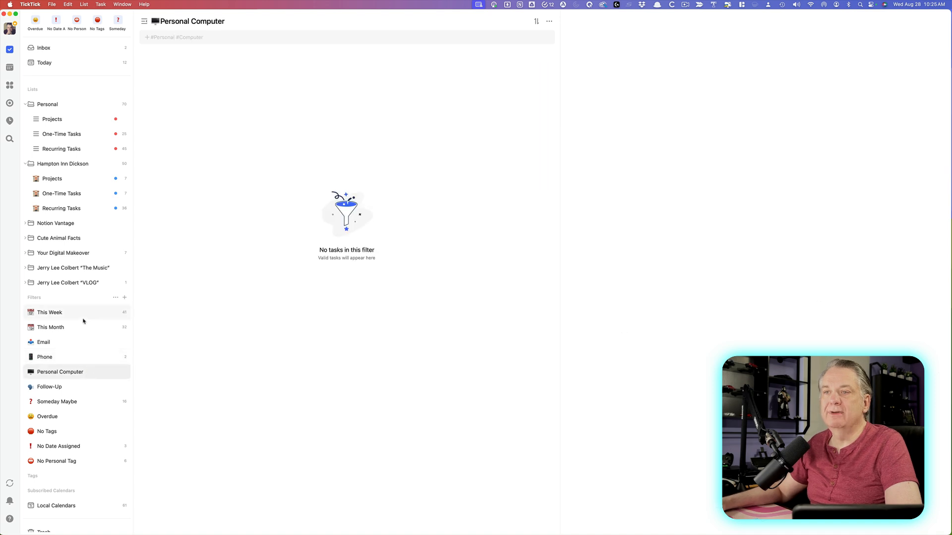
{"action": "left_click", "coordinate": [82, 389]}
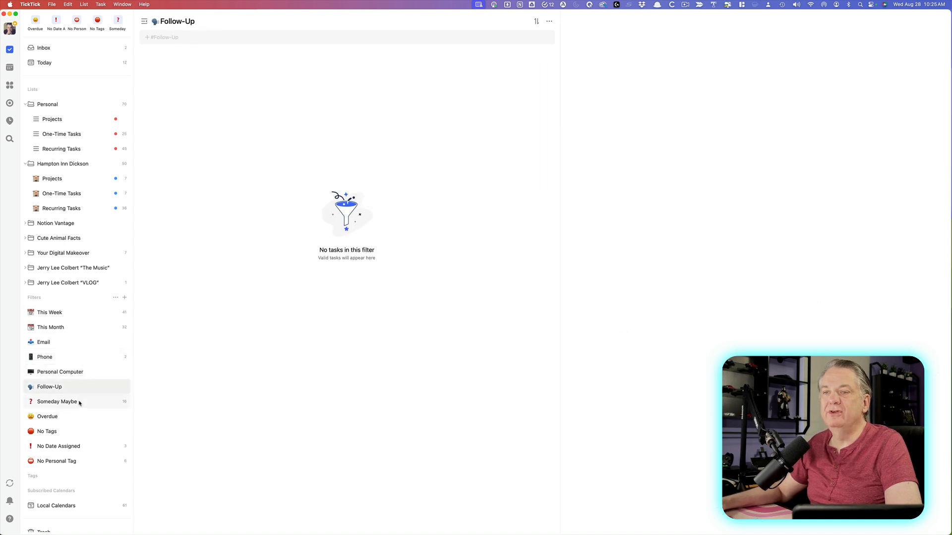
{"action": "left_click", "coordinate": [85, 373]}
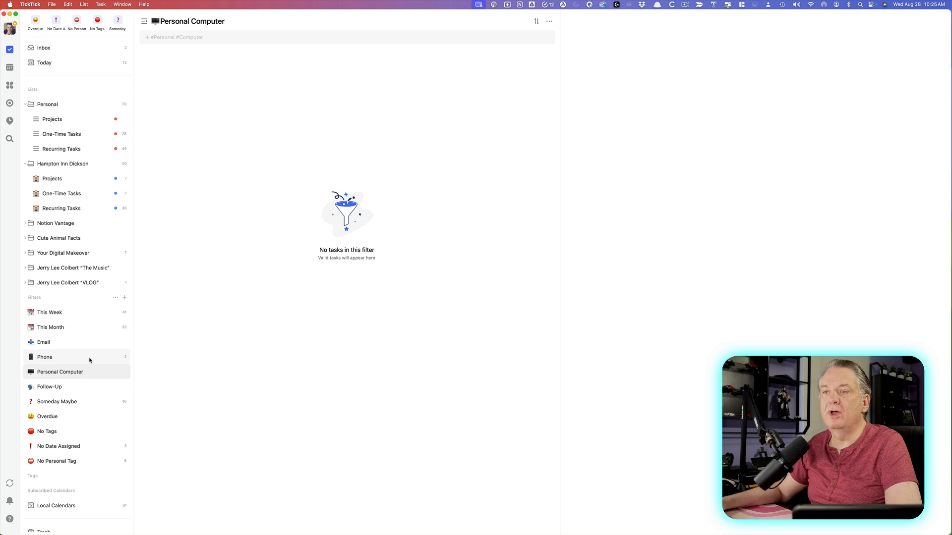
{"action": "left_click", "coordinate": [90, 360]}
{"action": "left_click", "coordinate": [85, 403]}
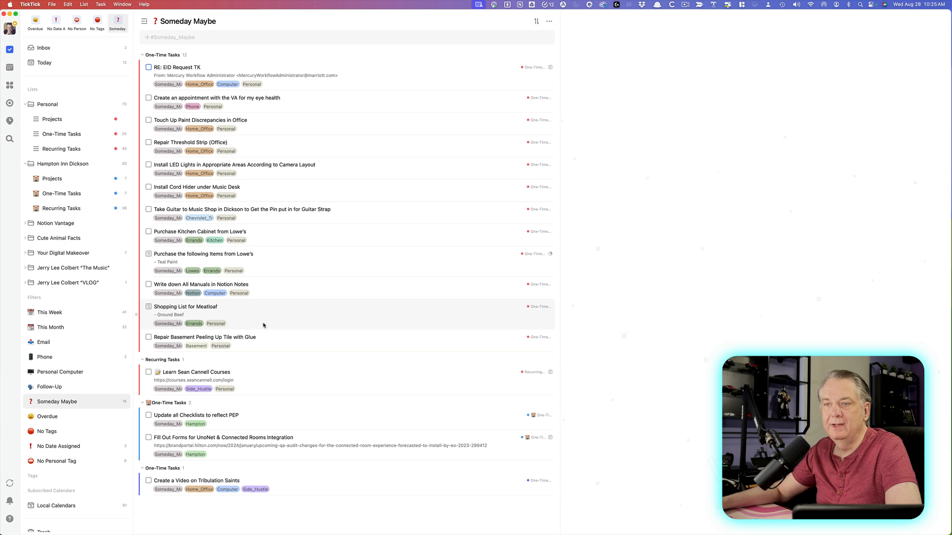
{"action": "left_click", "coordinate": [48, 432]}
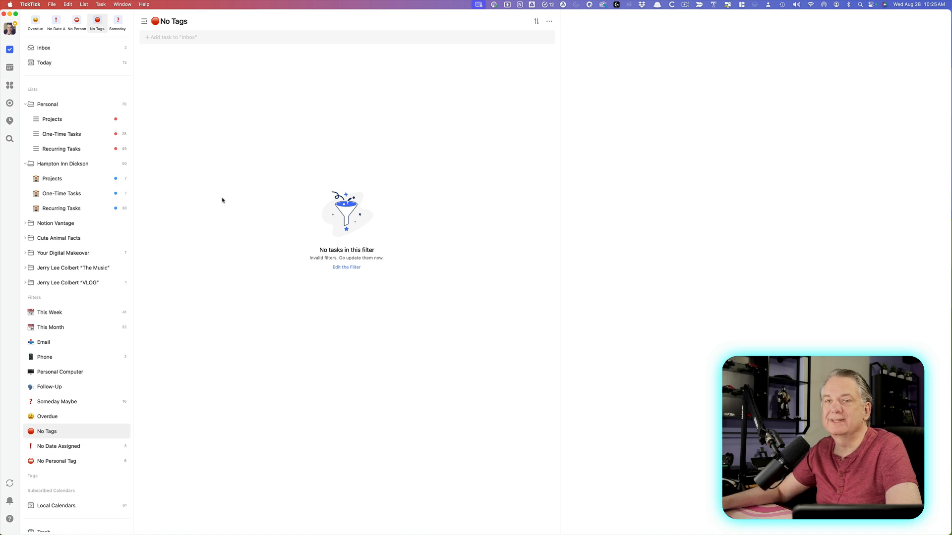
{"action": "left_click", "coordinate": [69, 48]}
Add an untagged 'Buy milk' task to the Inbox.
{"action": "left_click", "coordinate": [200, 37]}
{"action": "type", "text": "Buy milk"}
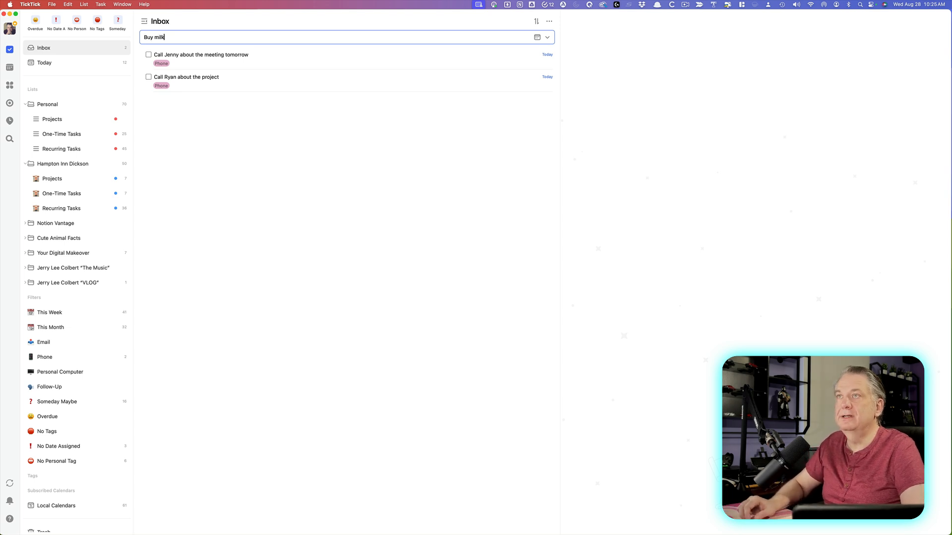
{"action": "key", "text": "Return"}
{"action": "right_click", "coordinate": [226, 60]}
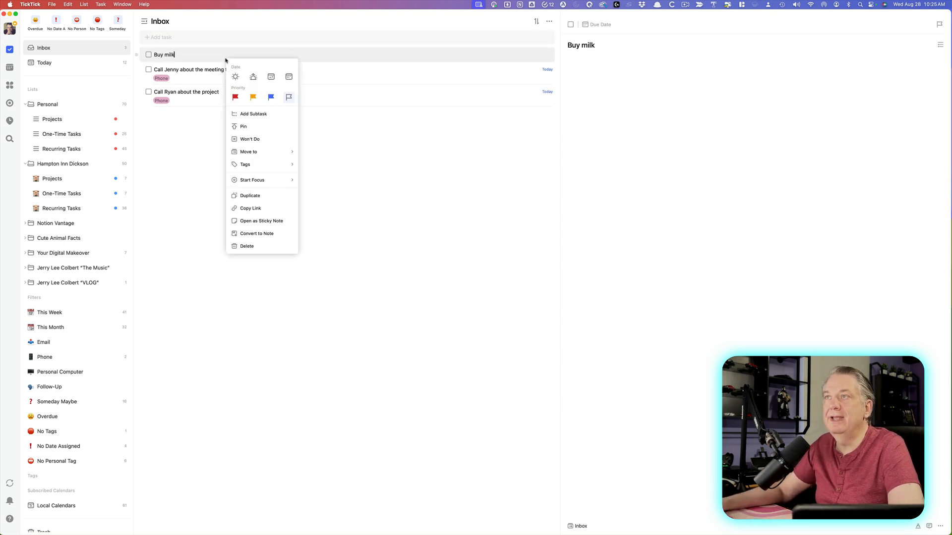
{"action": "left_click", "coordinate": [199, 133]}
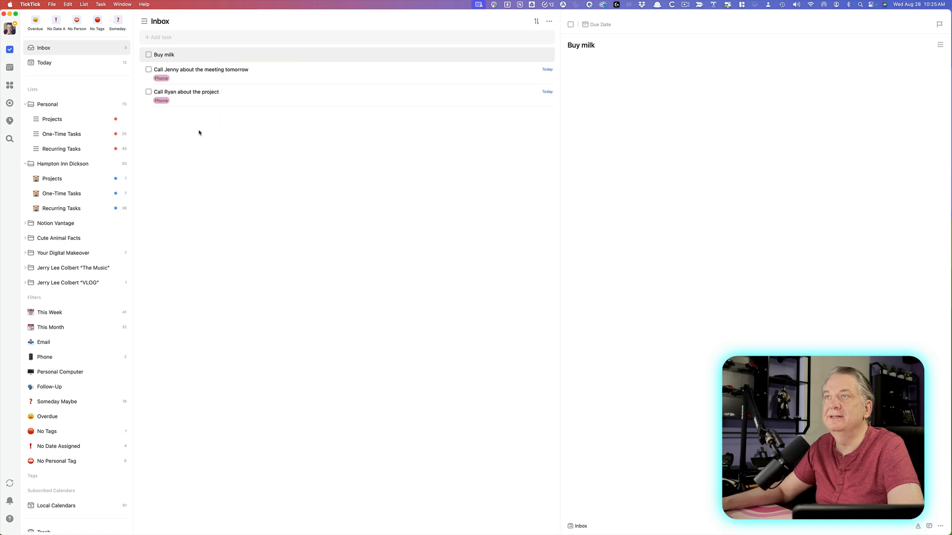